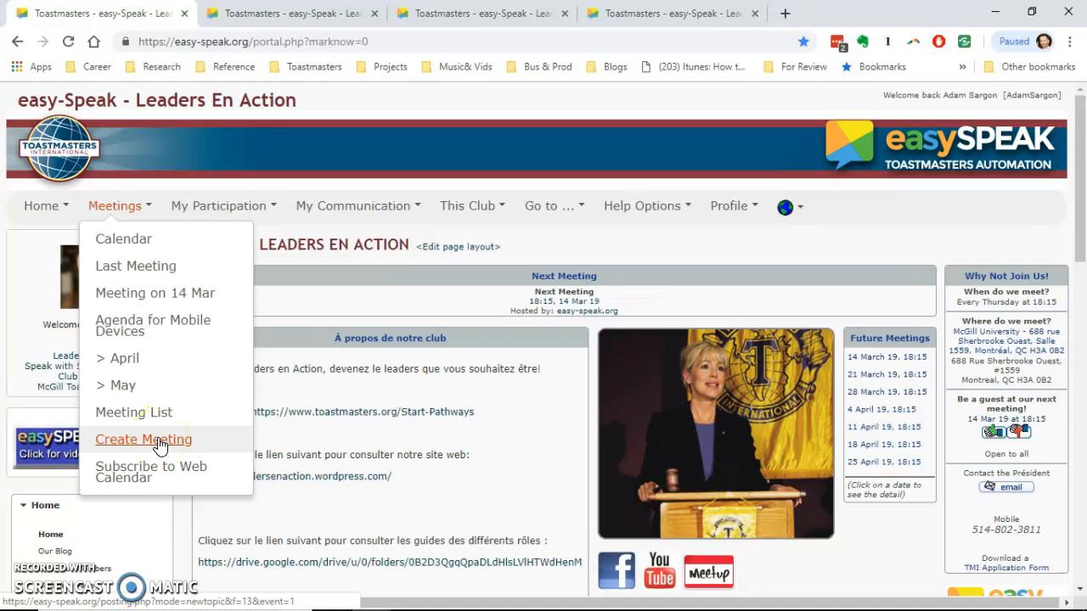
Step: Set the agenda to Leaders en Action - V3 for the new 02 May 19 Toastmaster meeting and submit the event
click(259, 14)
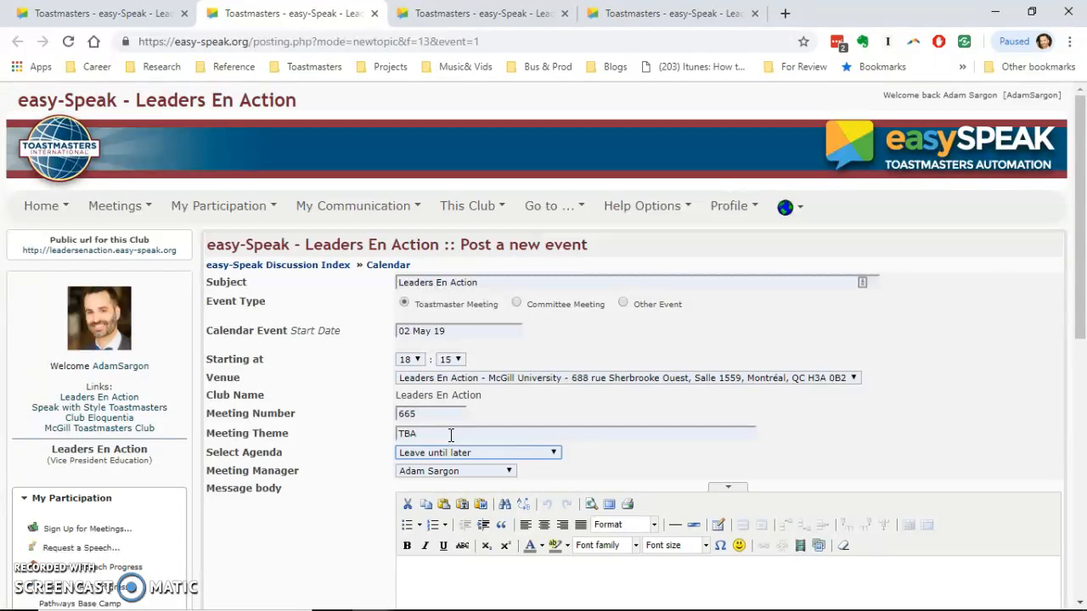
scroll(654, 454, down, 1)
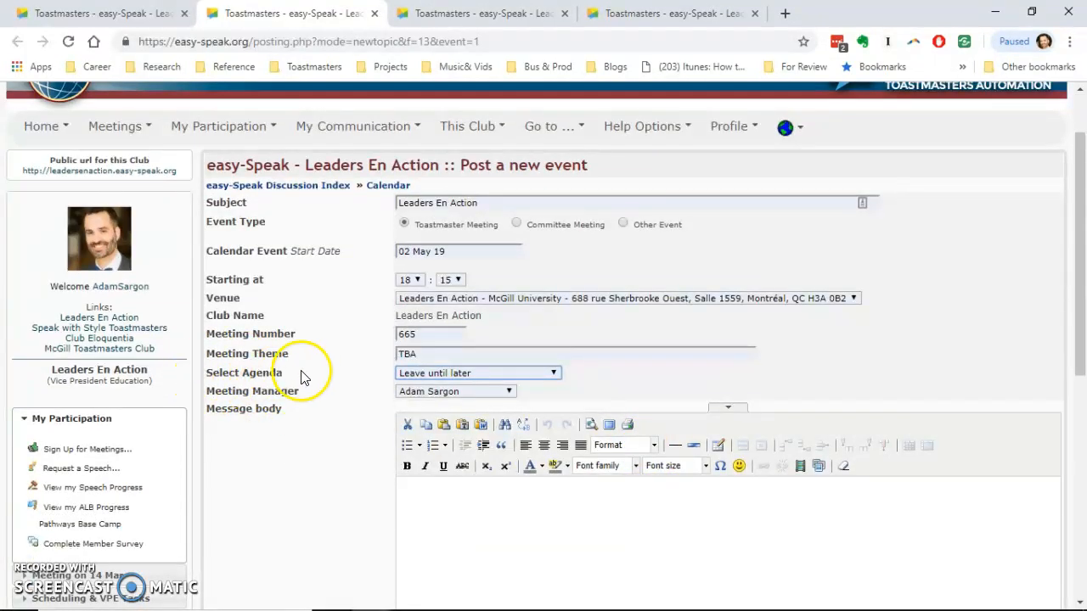
click(489, 375)
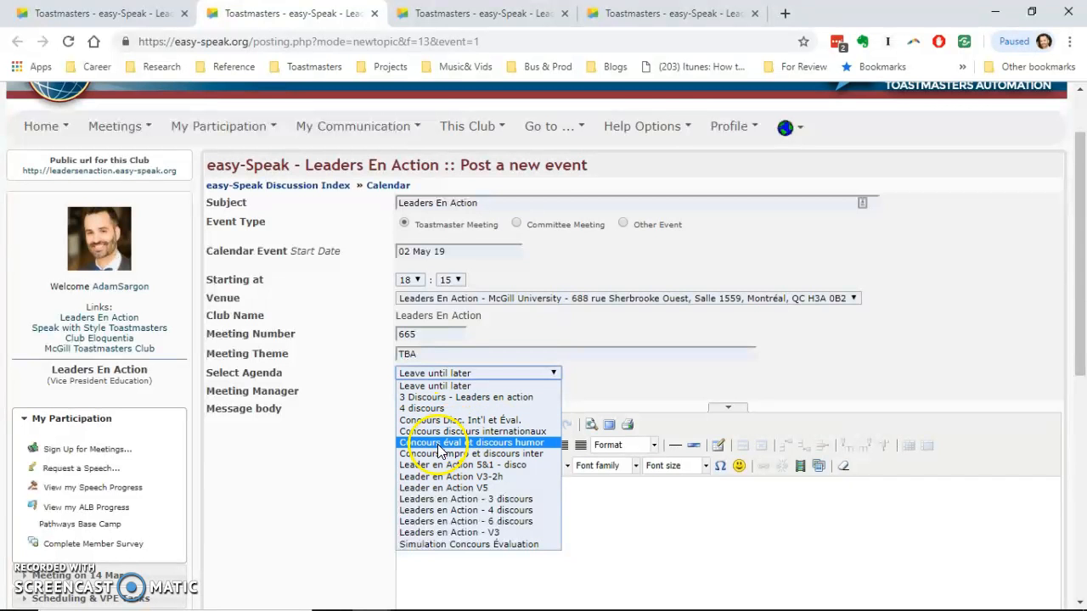
click(491, 533)
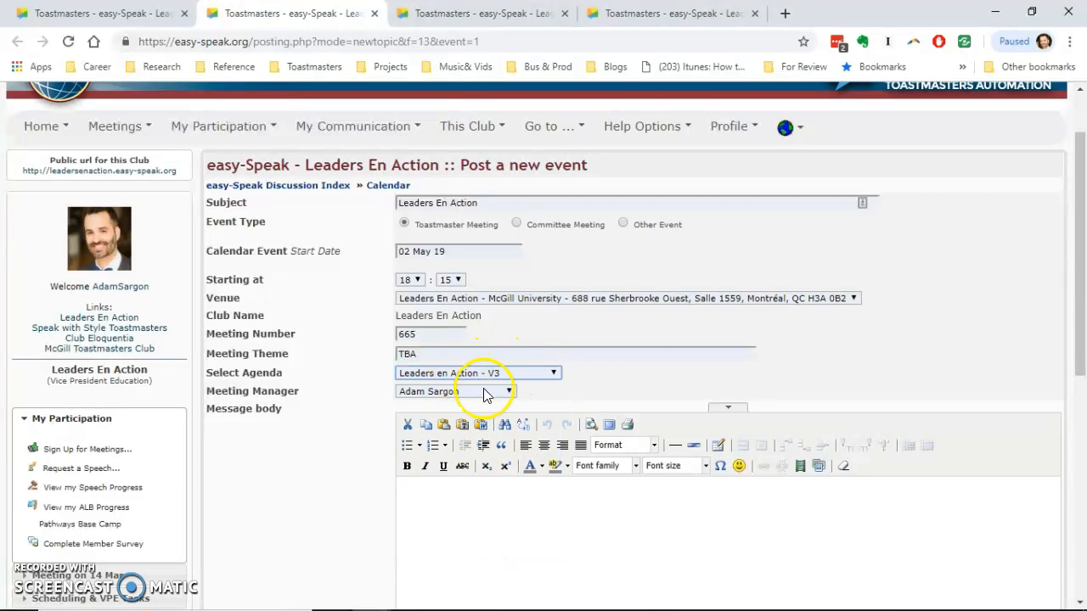
scroll(504, 429, down, 3)
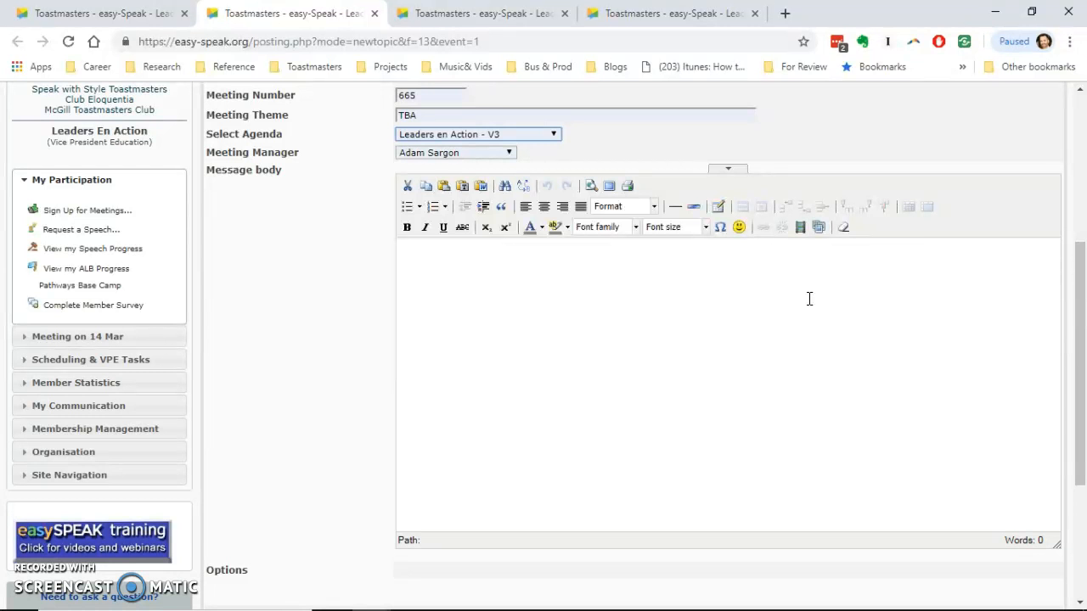
scroll(779, 308, down, 2)
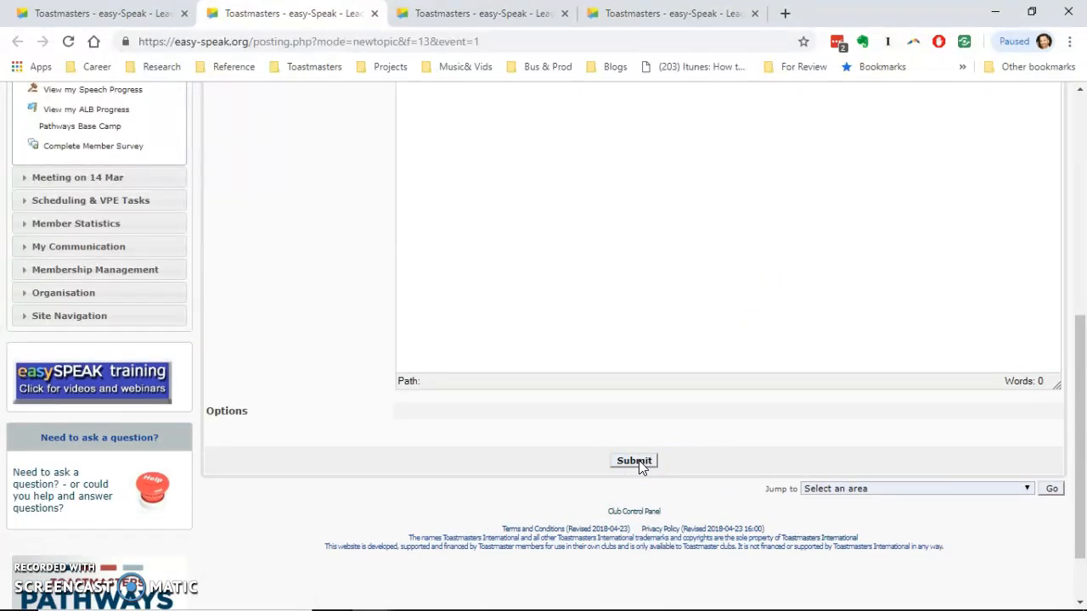
click(638, 460)
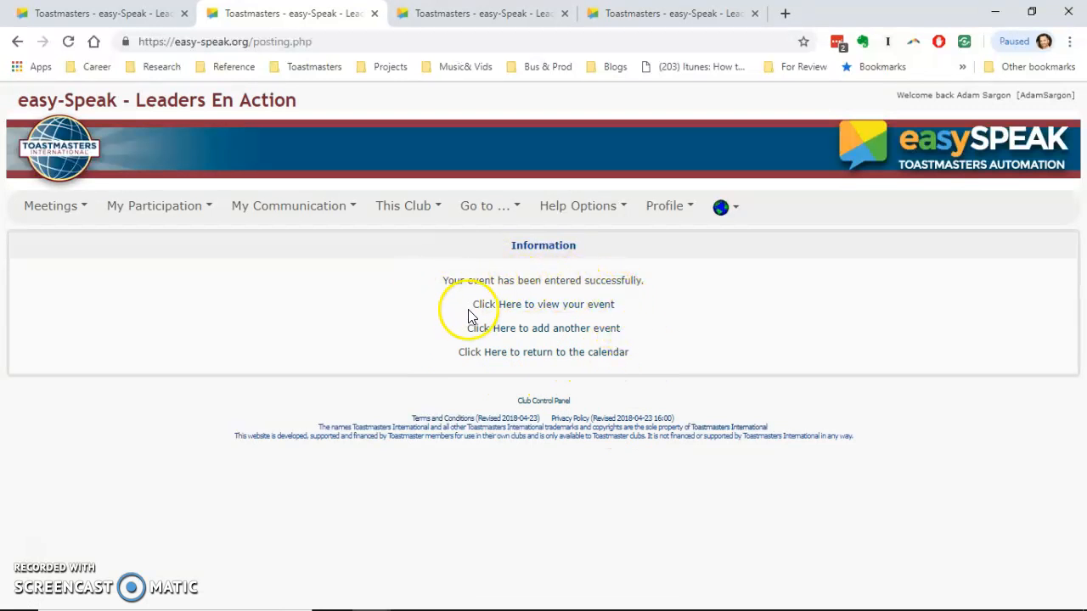
Step: View the newly created 2 May 19 meeting and look over its role sign-up list
click(596, 304)
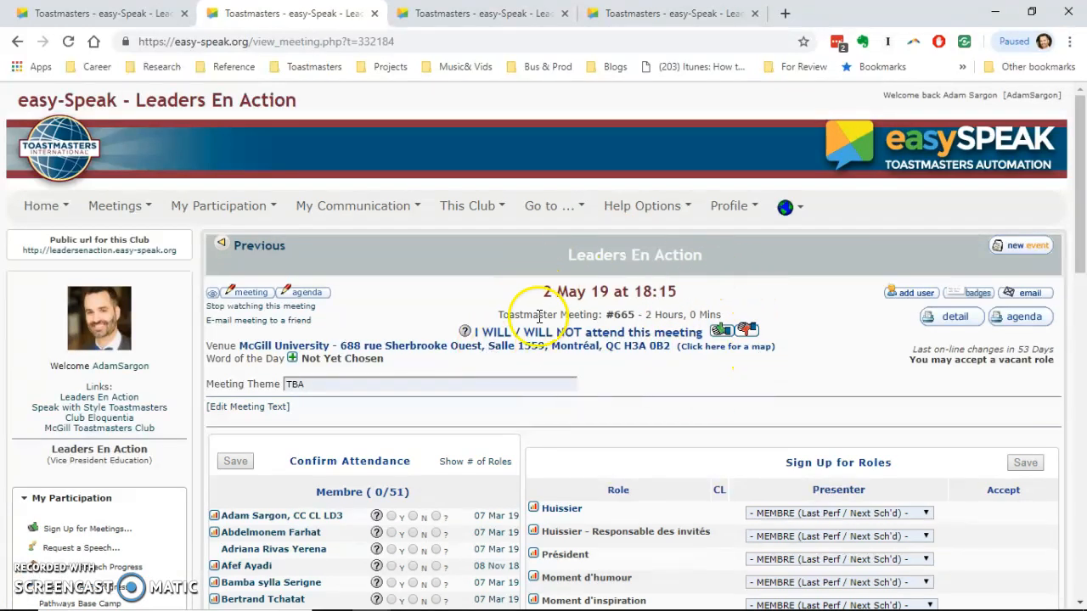
scroll(610, 378, down, 5)
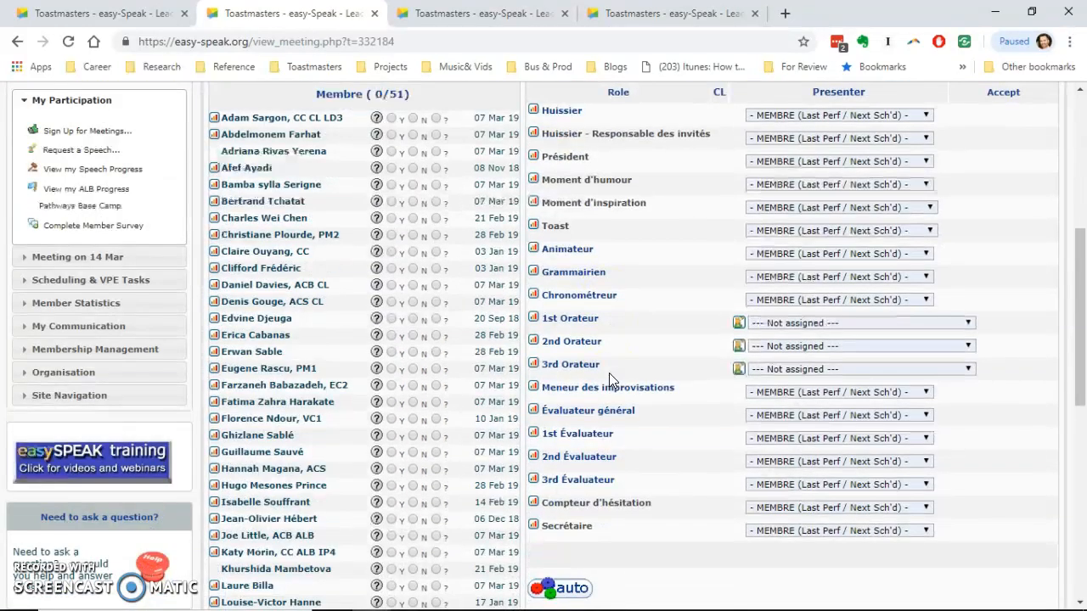
scroll(608, 373, up, 1)
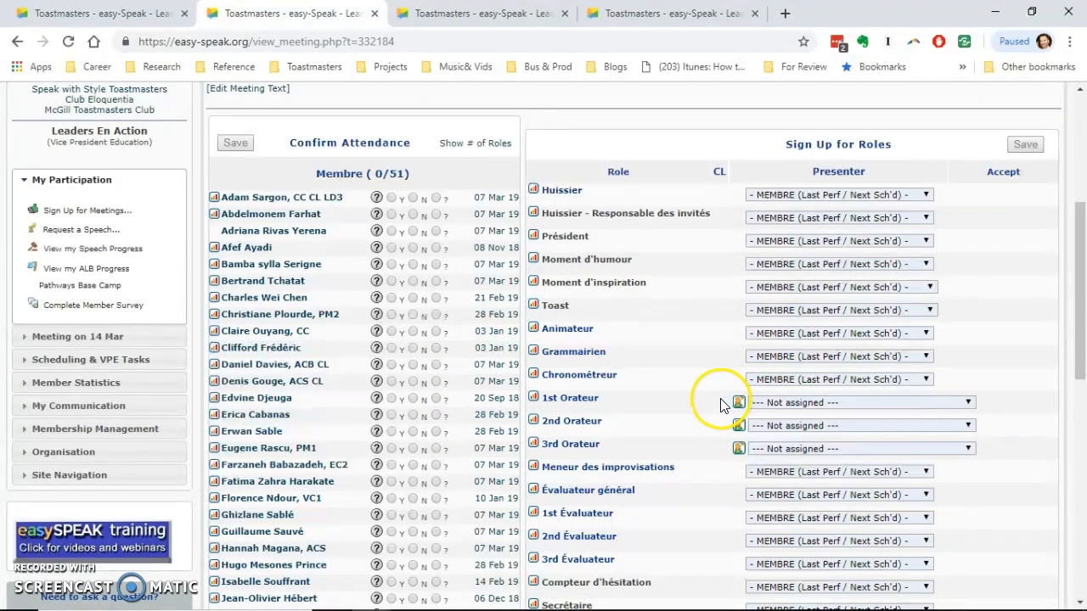
scroll(720, 406, up, 2)
scroll(566, 356, up, 2)
Step: Go to the Schedule Speeches page and review the speakers planned for the upcoming meetings and the member list
mouse_move(212, 216)
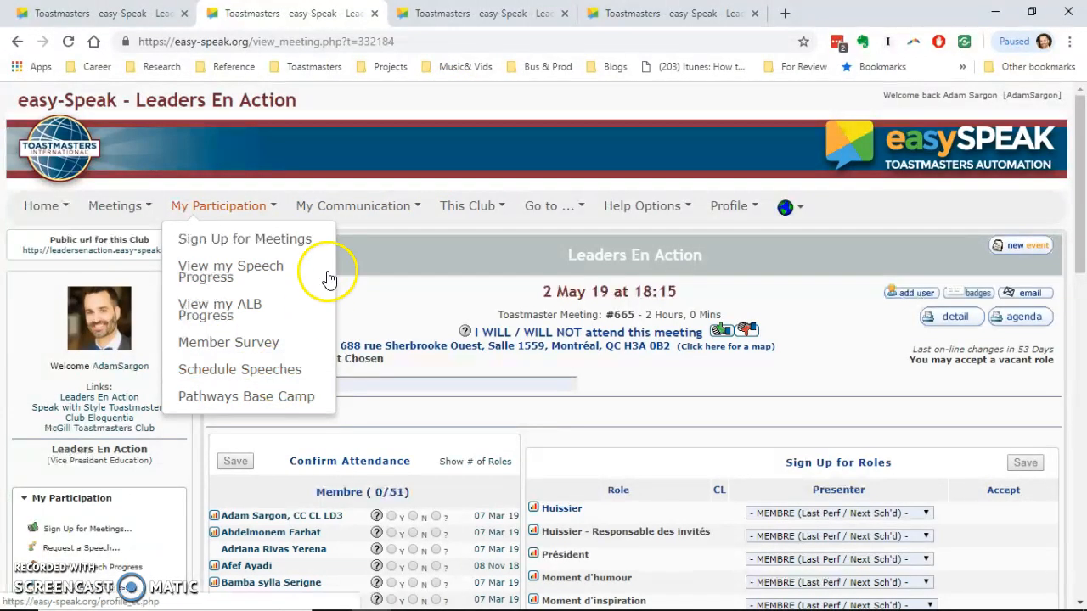
click(448, 14)
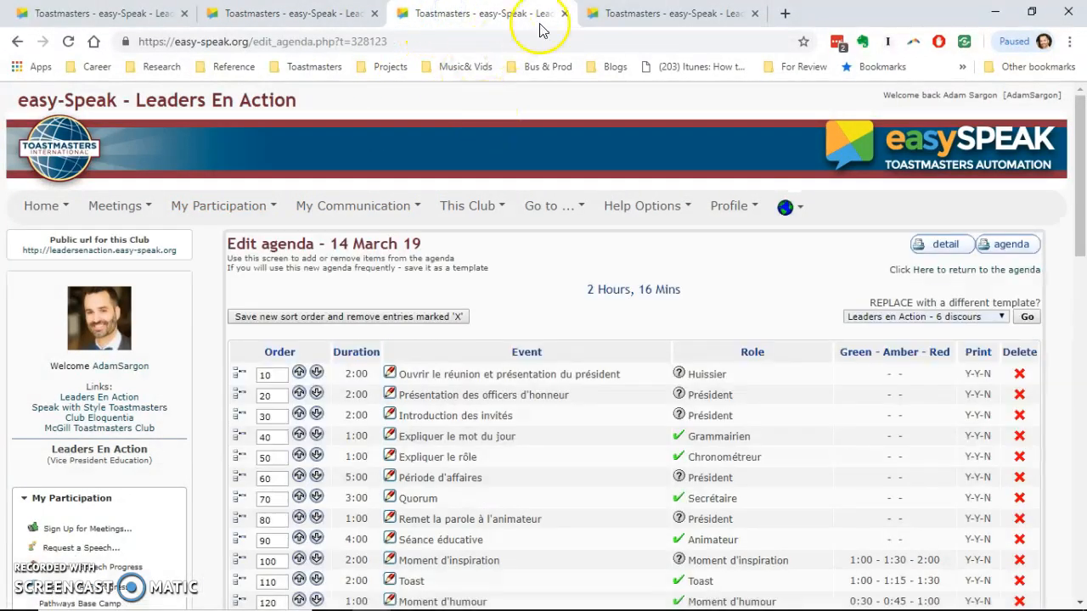
click(625, 13)
scroll(713, 225, up, 15)
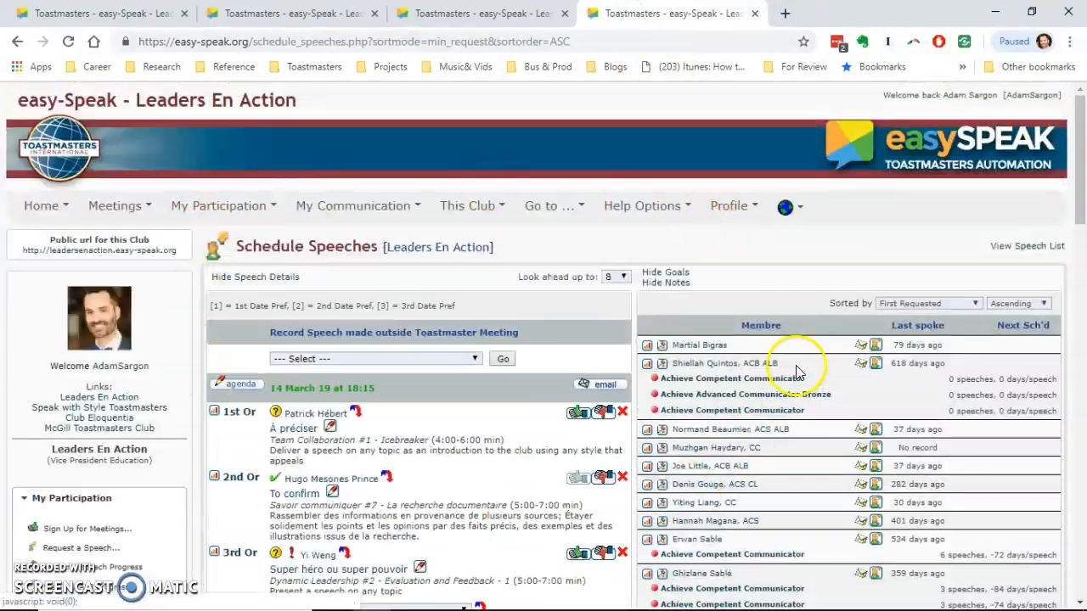
scroll(432, 467, down, 10)
scroll(443, 411, down, 10)
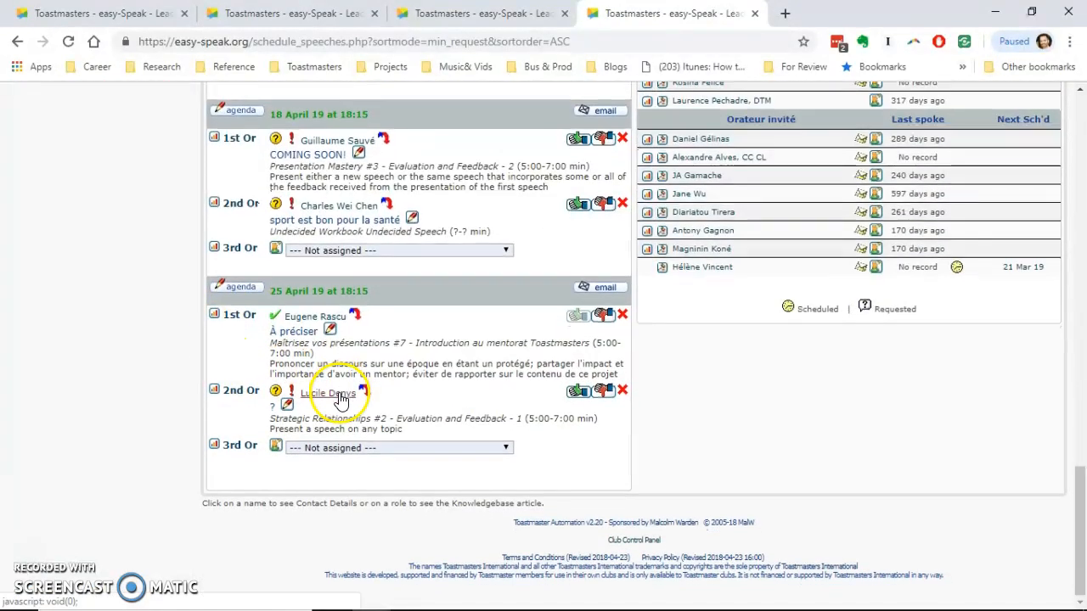
scroll(382, 339, up, 4)
scroll(501, 270, down, 3)
scroll(538, 332, up, 20)
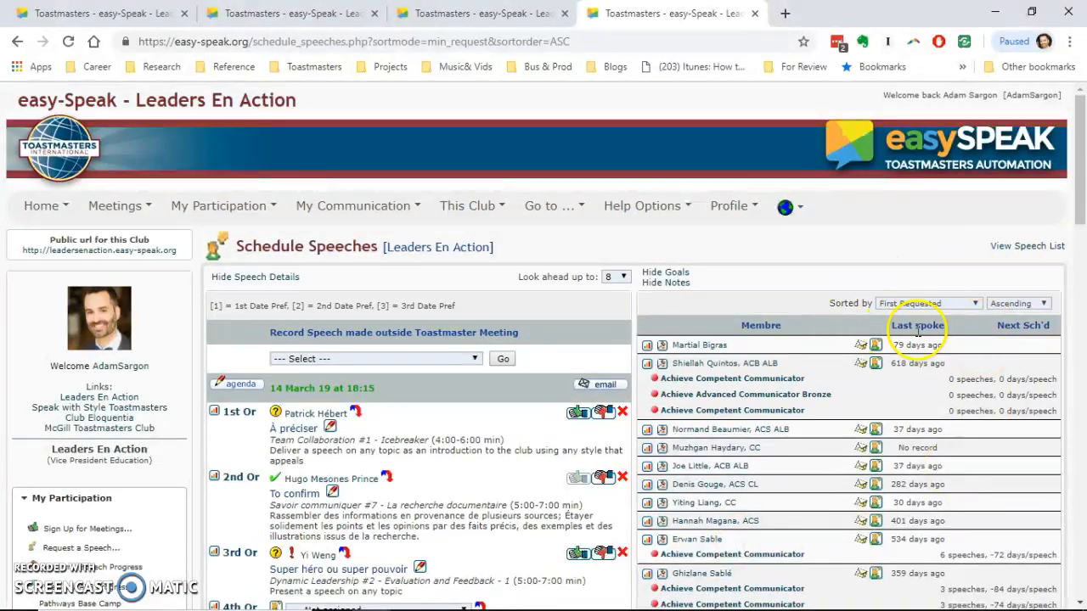
Step: Open the pending "Bris de glace" speech request to check its preferred dates, leaving it unchanged
scroll(917, 347, down, 15)
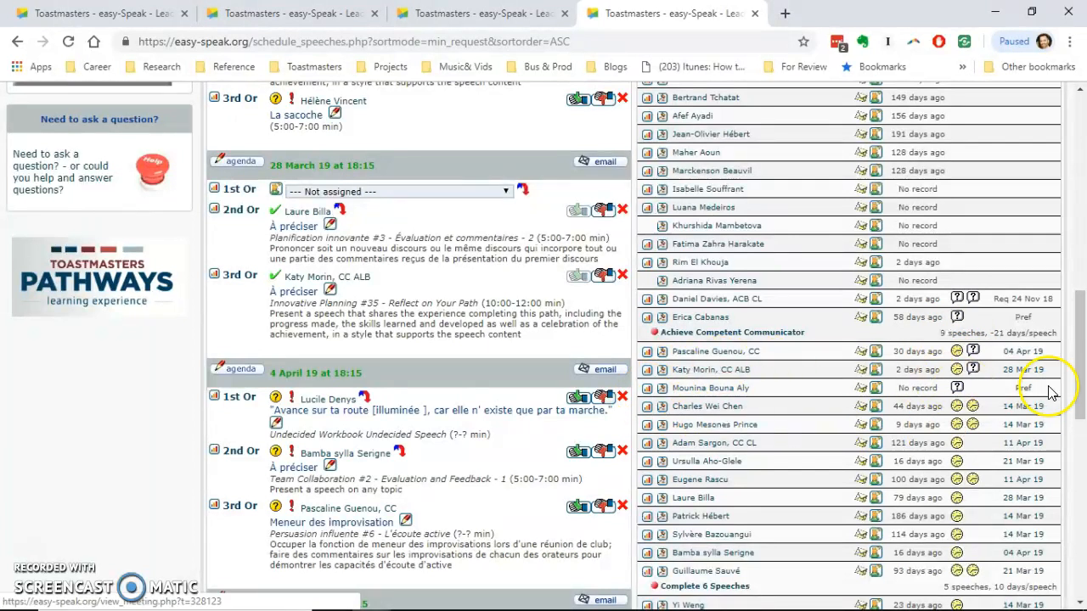
click(958, 389)
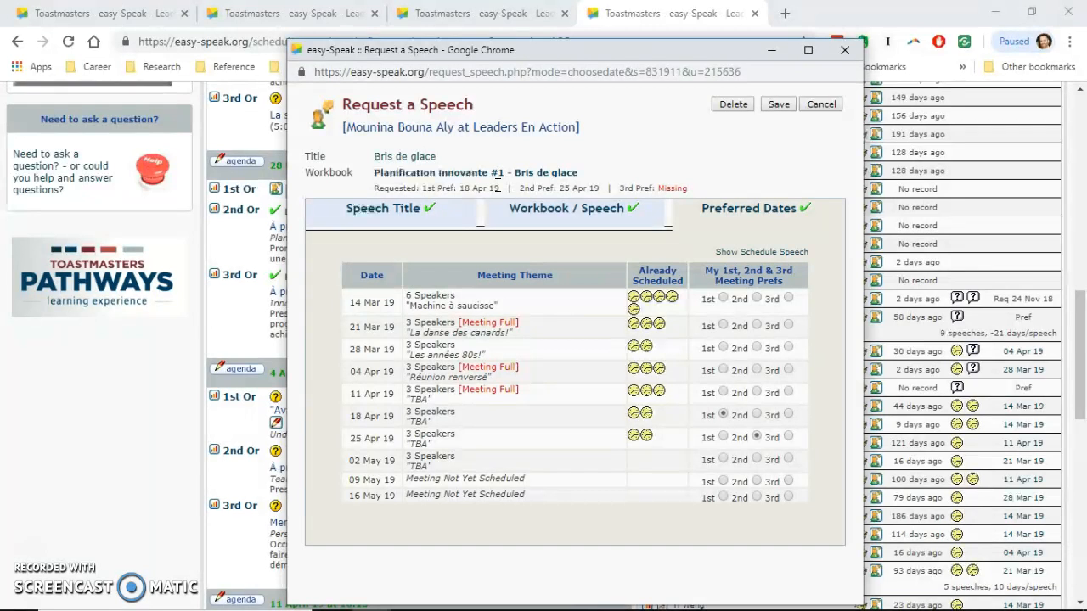
click(821, 103)
Step: Look through the April meetings in the speech schedule for vacant speaker slots
scroll(591, 270, down, 5)
scroll(587, 202, up, 4)
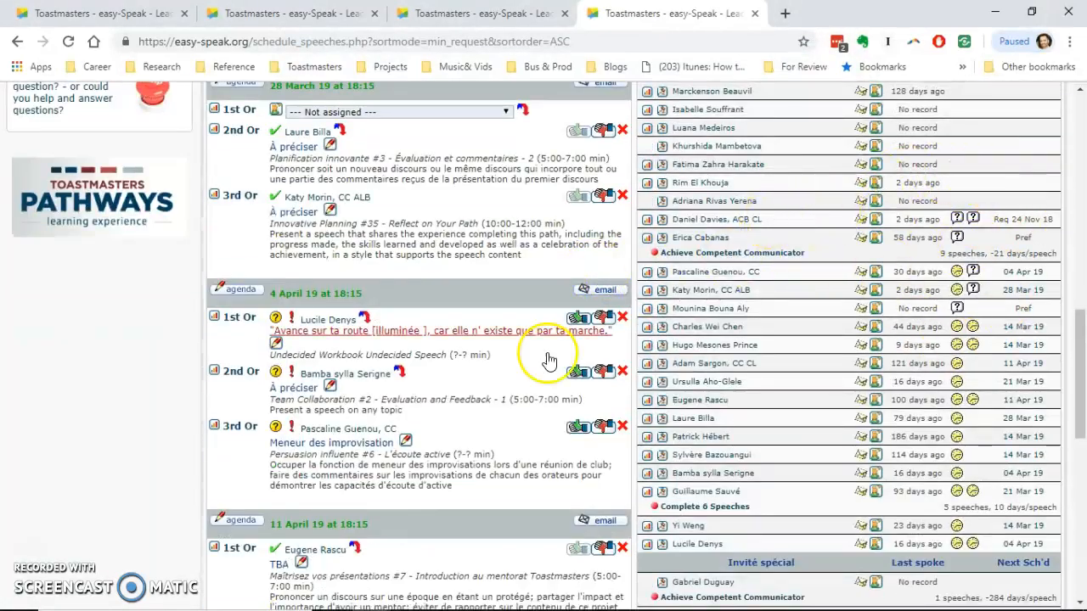
scroll(538, 359, down, 2)
scroll(435, 516, down, 4)
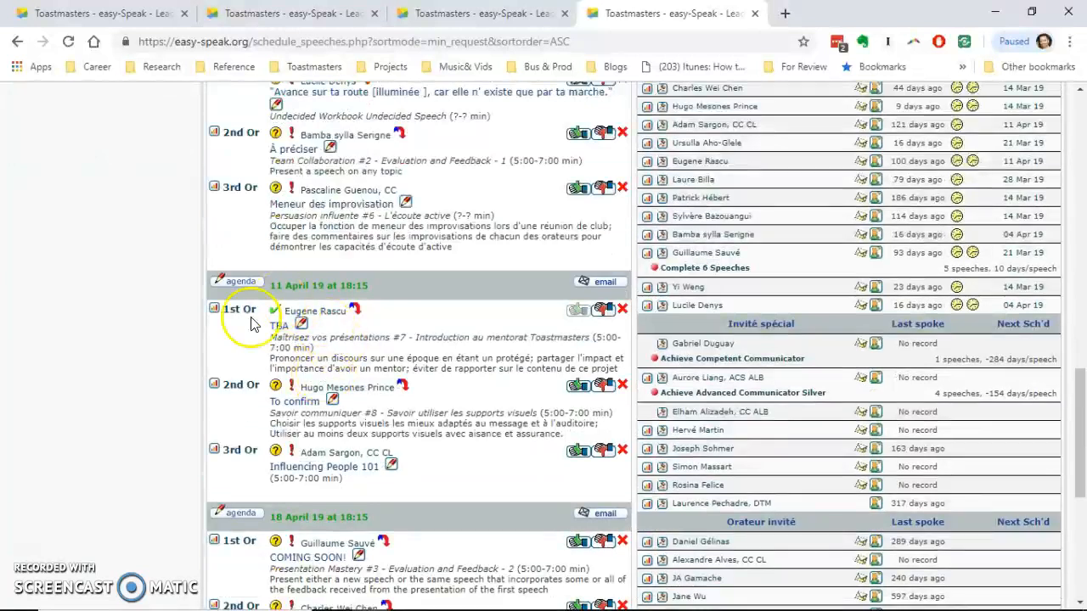
scroll(388, 429, down, 1)
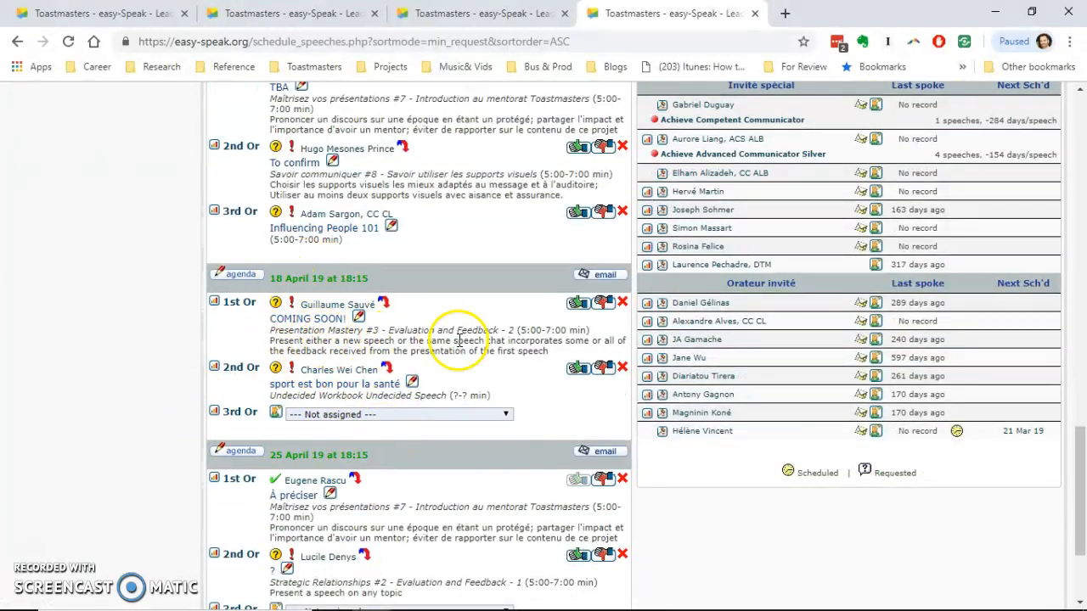
scroll(656, 365, up, 5)
scroll(662, 362, up, 2)
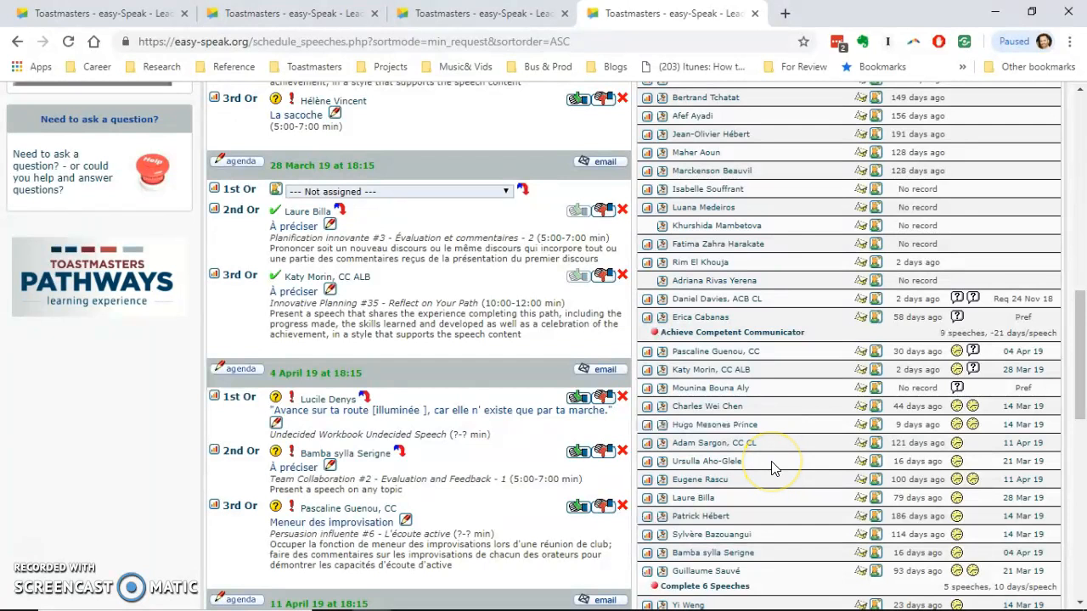
Step: Assign the requested "Bris de glace" speech to the vacant 3rd Orateur slot of the 18 April 19 meeting
scroll(772, 467, down, 8)
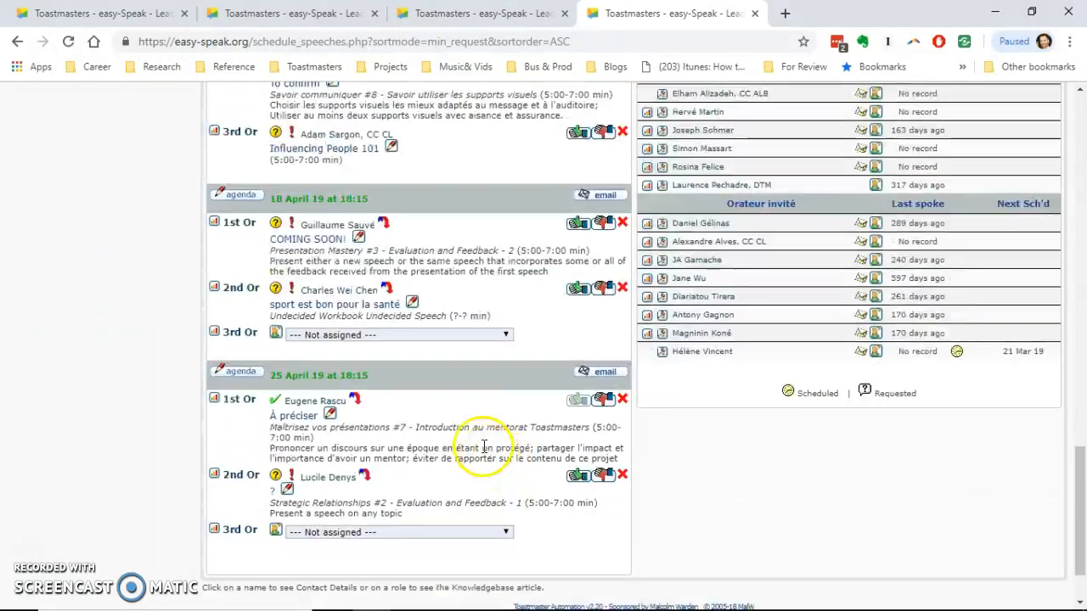
click(507, 335)
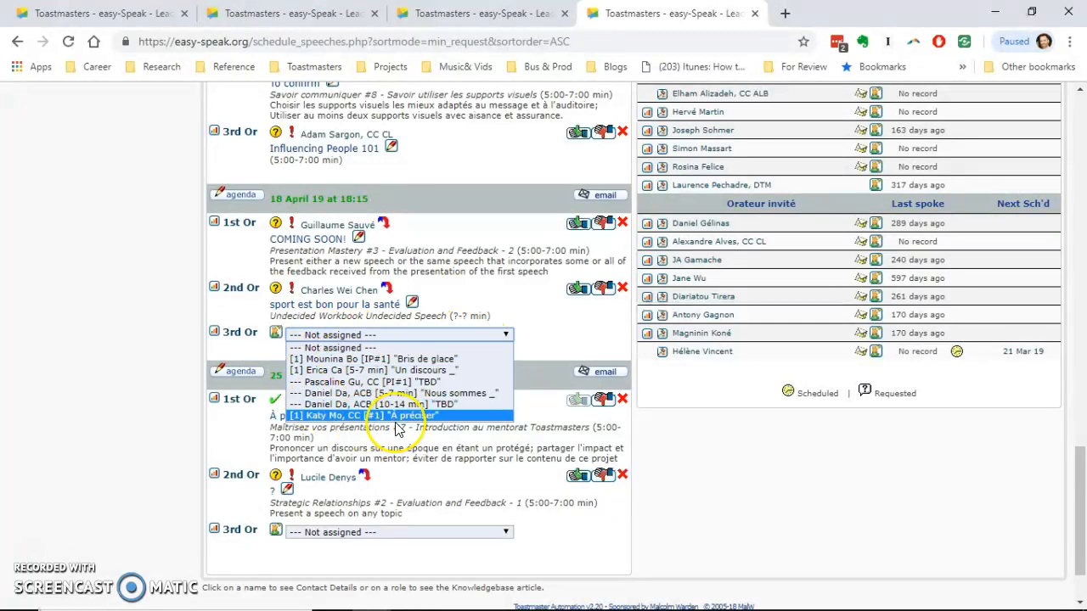
click(342, 416)
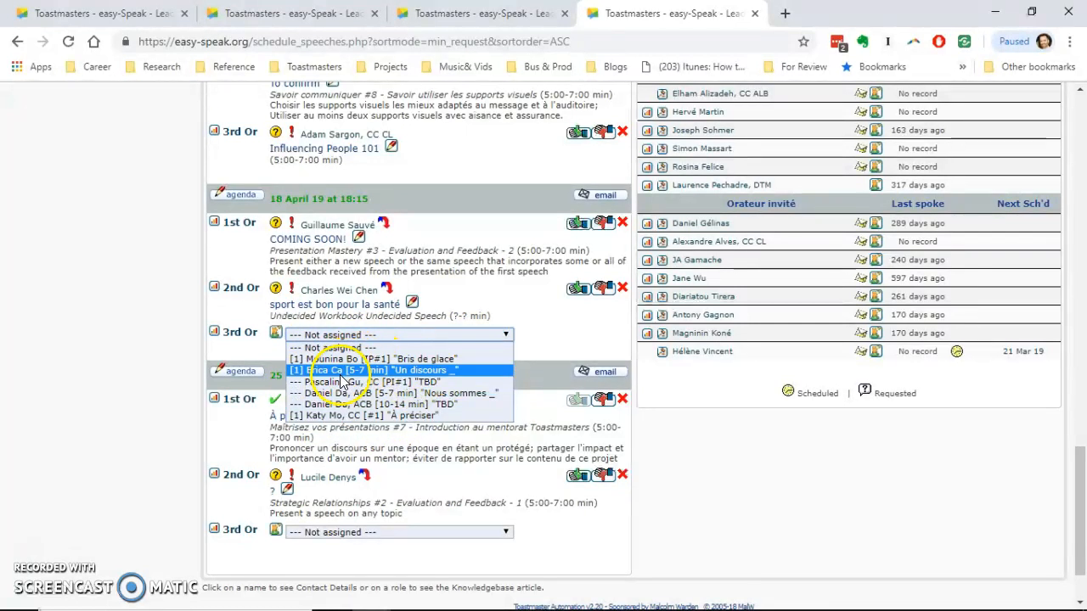
key(Up)
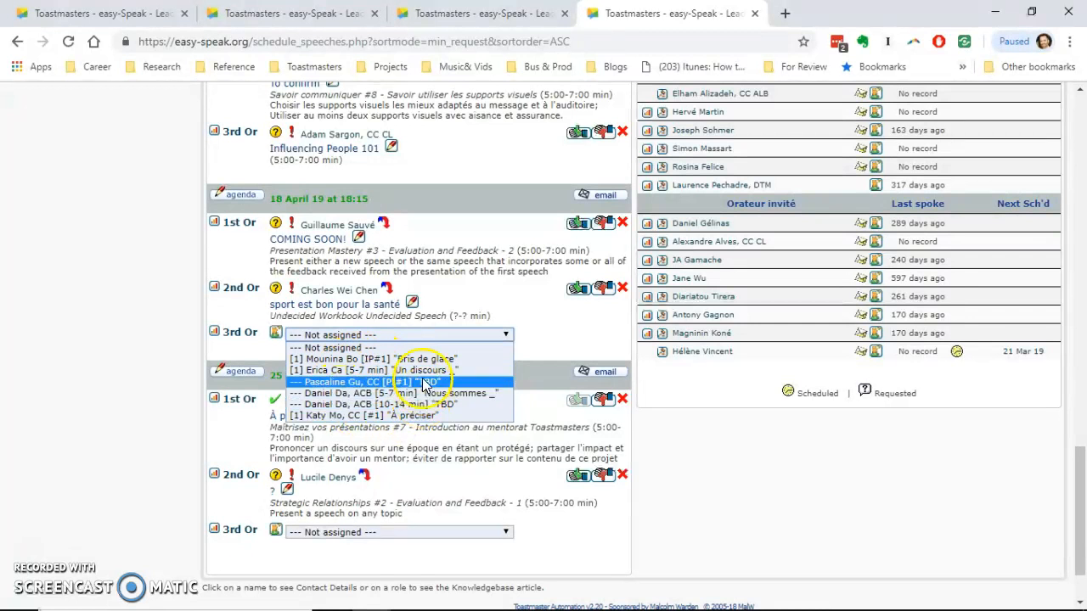
click(418, 361)
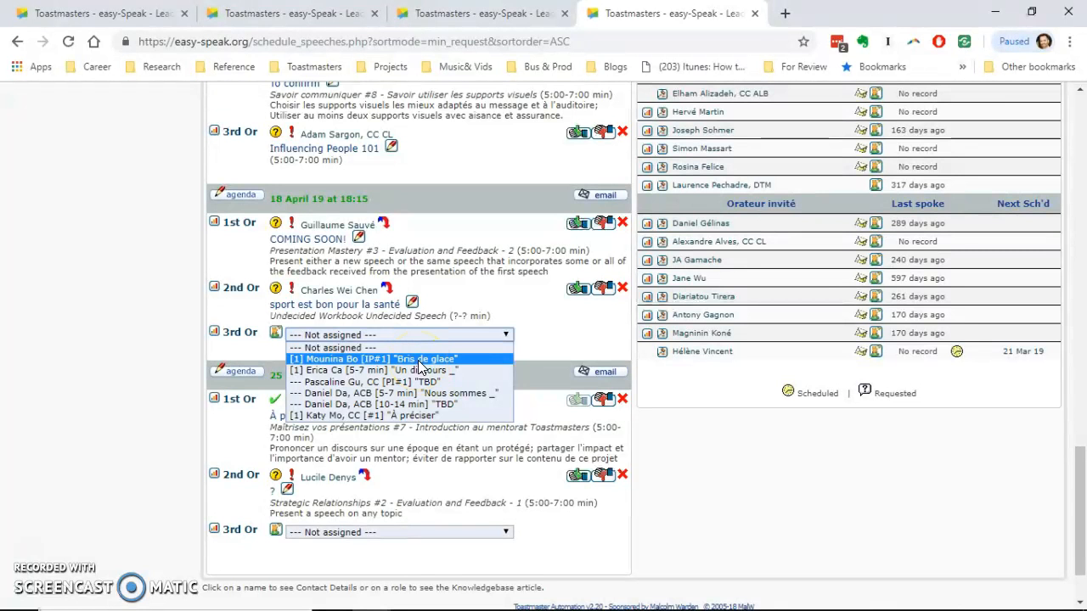
click(420, 364)
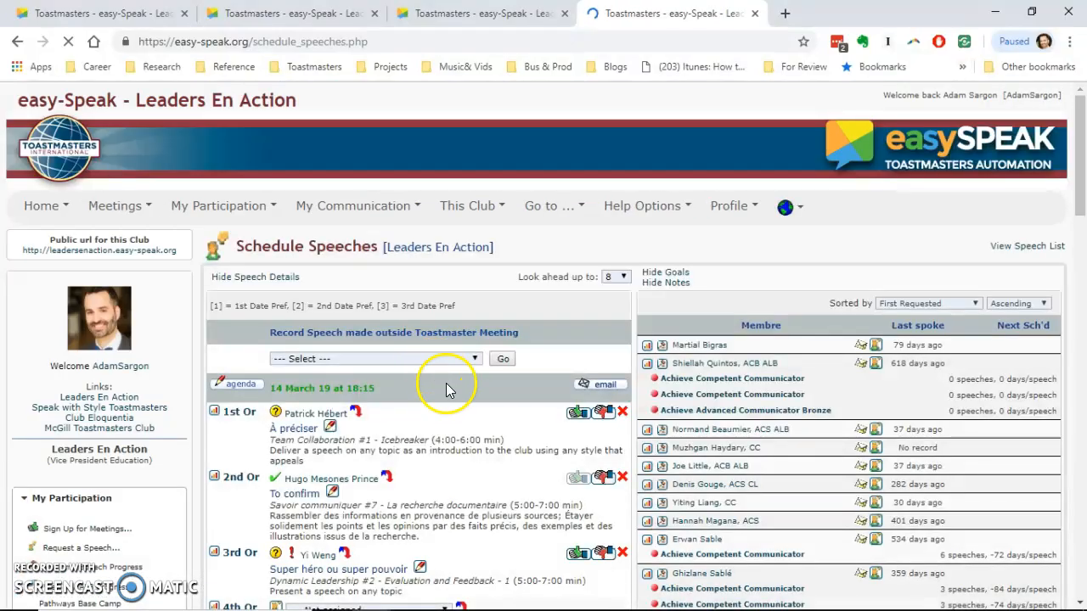
Step: Send the third e-mail for the 18 April 19 meeting to notify members of their assigned roles
scroll(449, 389, down, 10)
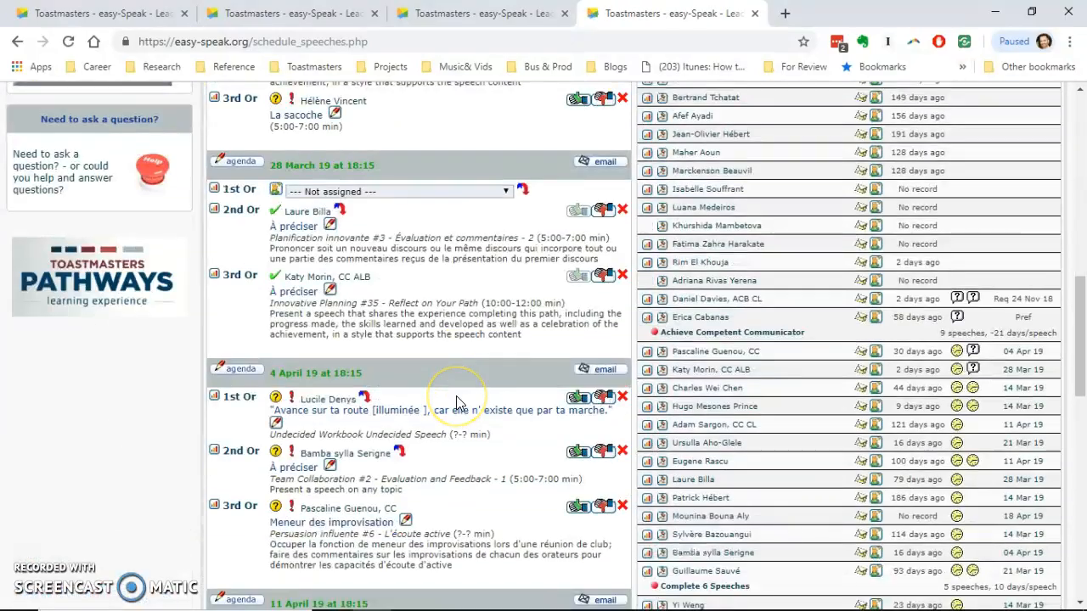
scroll(456, 402, down, 9)
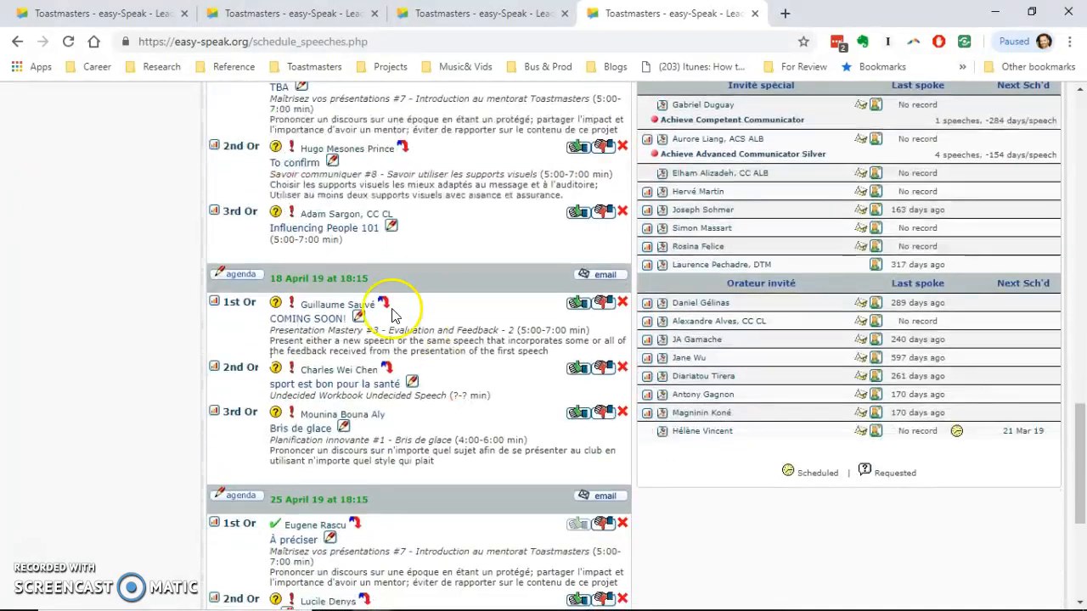
click(601, 276)
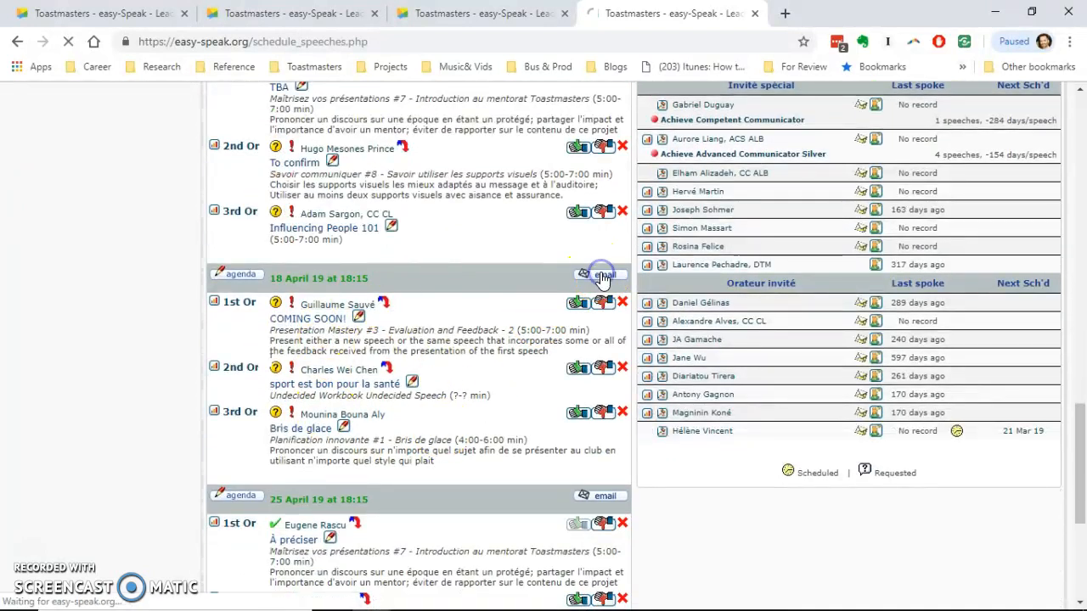
scroll(469, 461, down, 3)
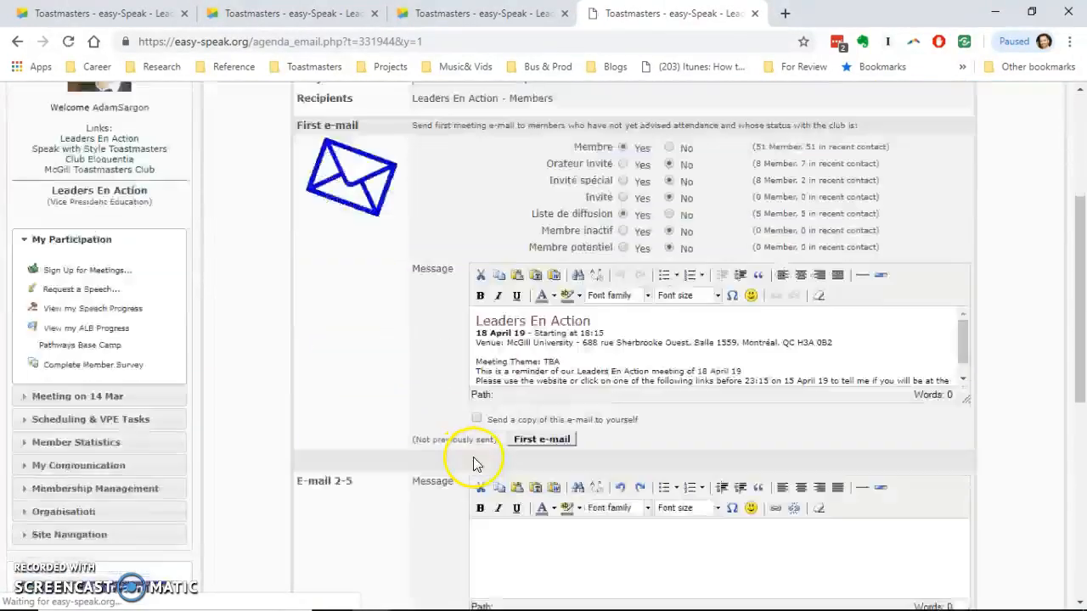
scroll(474, 465, down, 5)
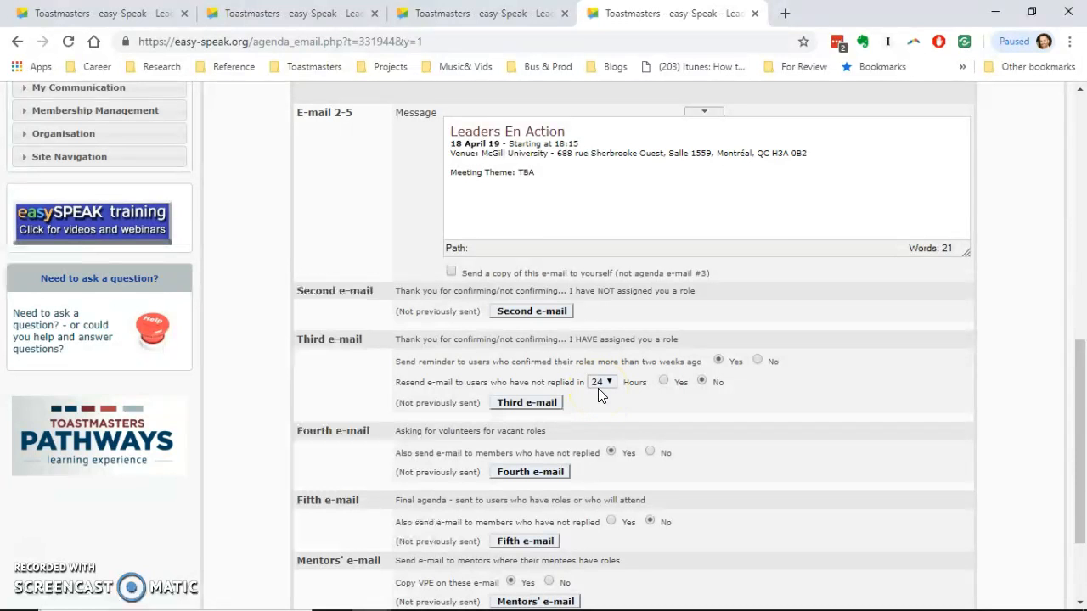
click(512, 410)
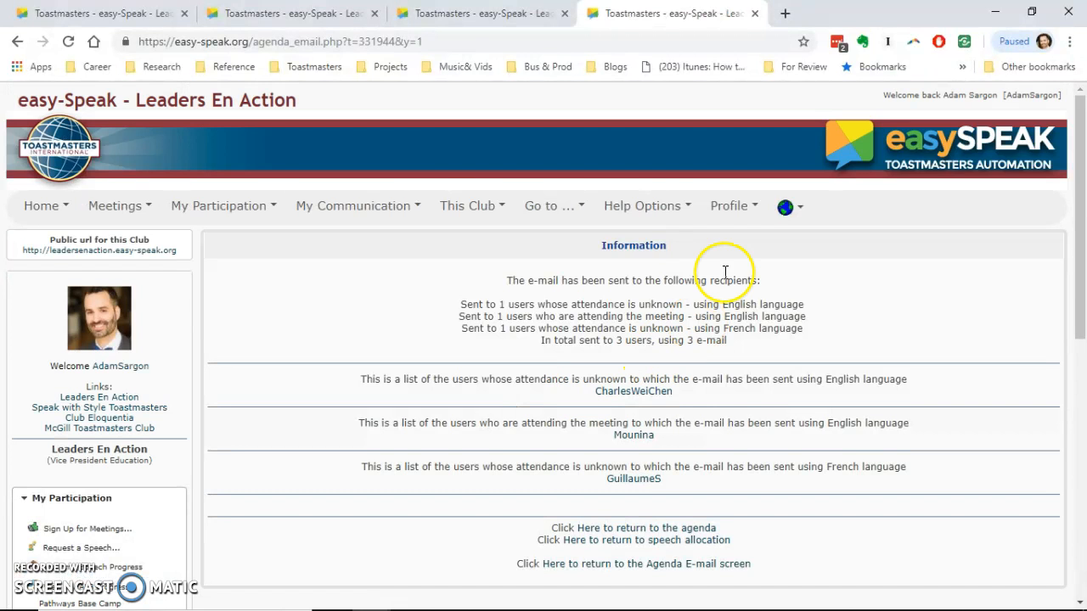
Step: Review the list of recipients the role assignment e-mail was sent to
scroll(650, 449, down, 5)
scroll(655, 510, up, 4)
scroll(656, 509, down, 1)
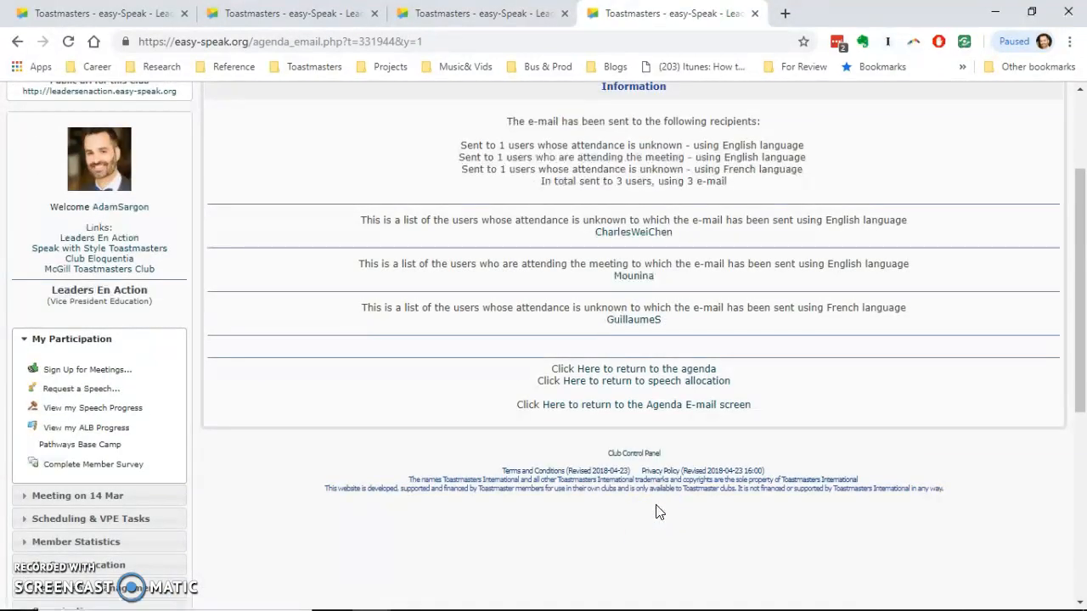
click(647, 479)
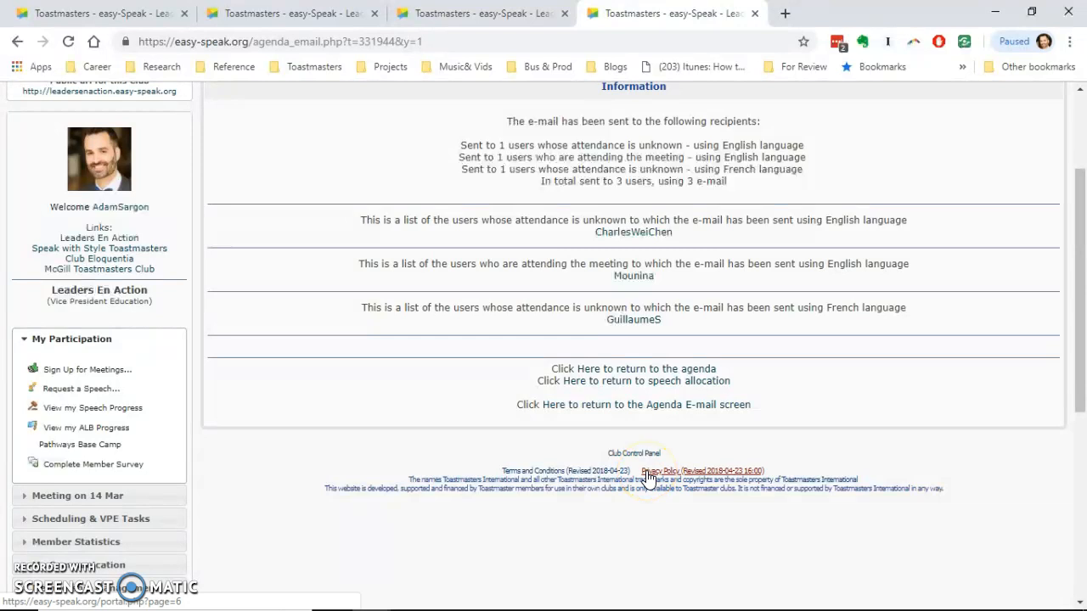
key(alt+Tab)
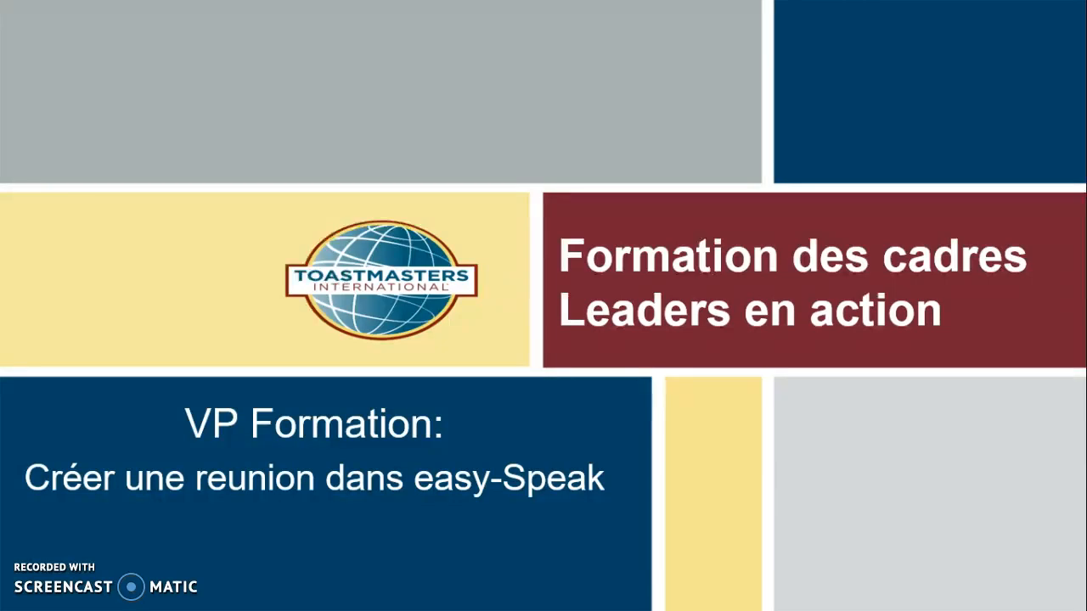